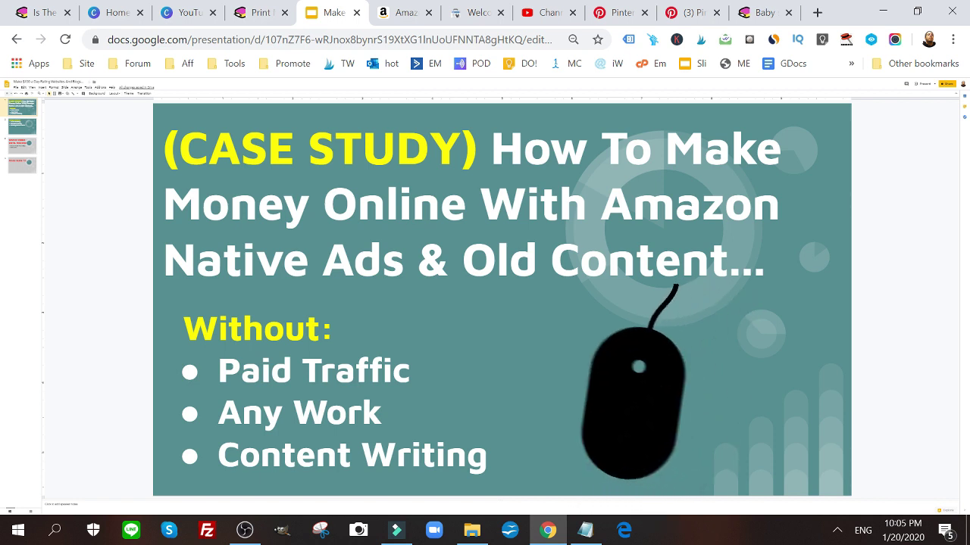
# Step: Highlight 'Old Content' in the title and step through the Today's Method, Watch Video and Make Sure To slides
pyautogui.moveTo(463, 259); pyautogui.dragTo(727, 259)
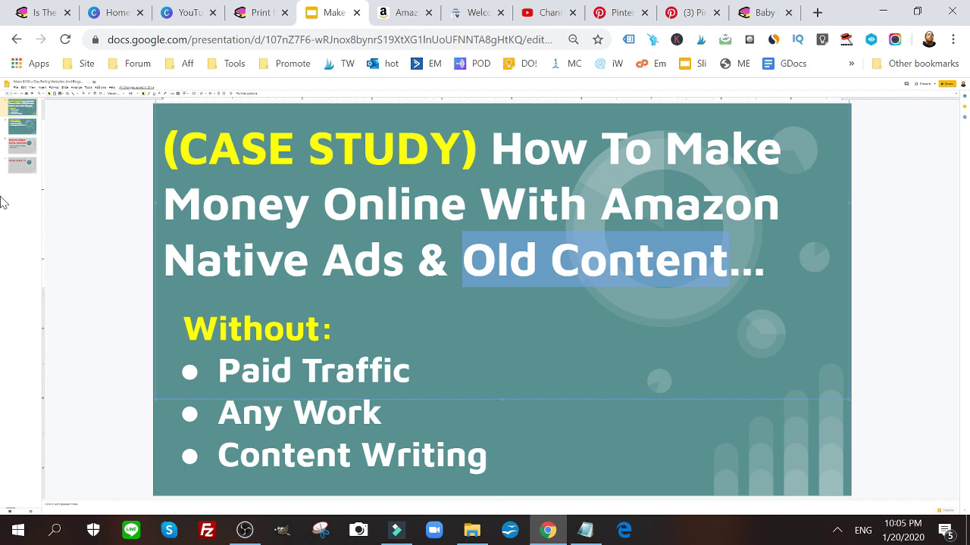
pyautogui.click(23, 130)
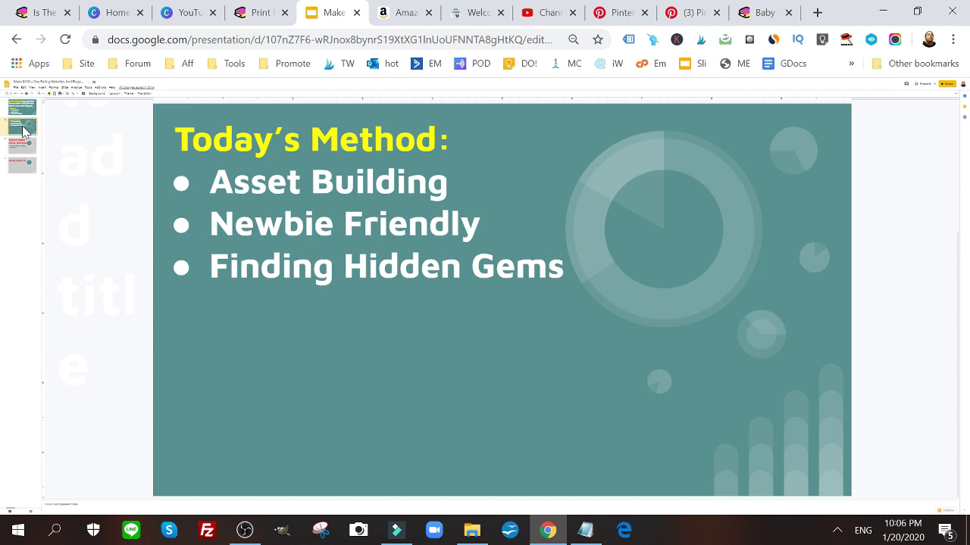
pyautogui.click(26, 150)
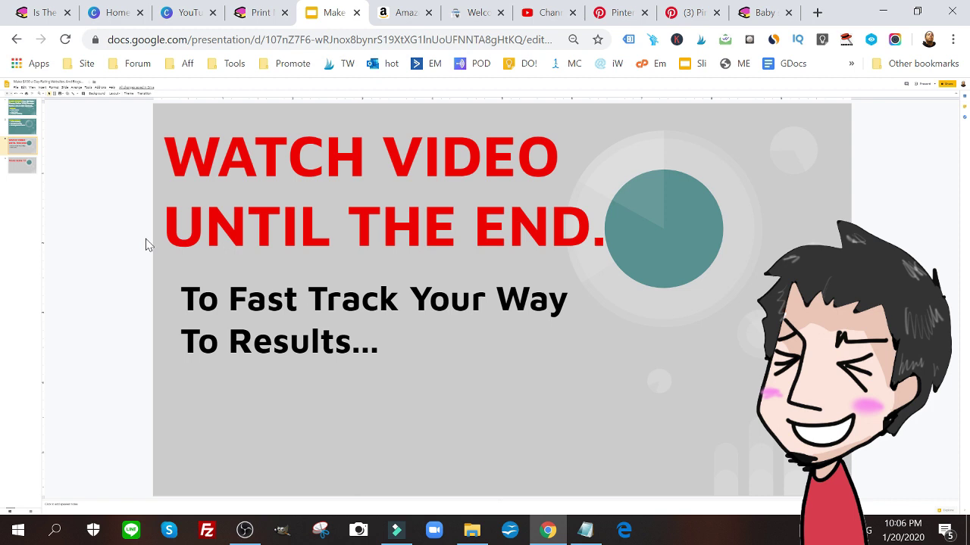
pyautogui.click(13, 174)
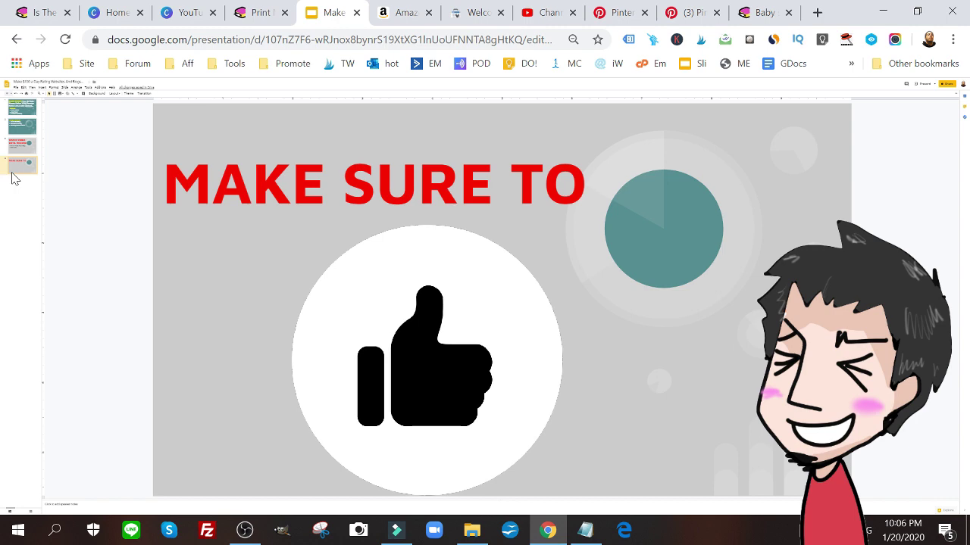
# Step: Return to the case-study title slide, then bring up the Amazon Native Shopping Ads page
pyautogui.click(20, 112)
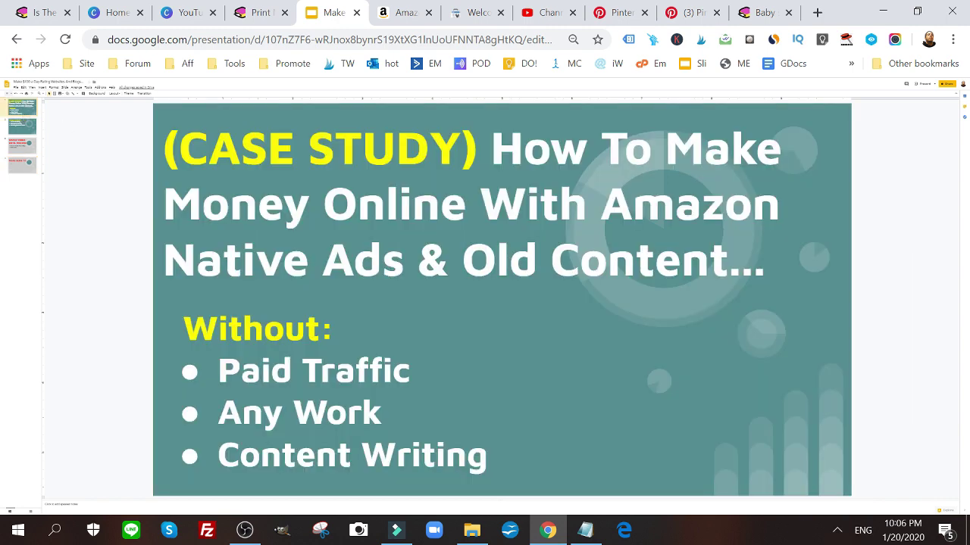
pyautogui.click(406, 10)
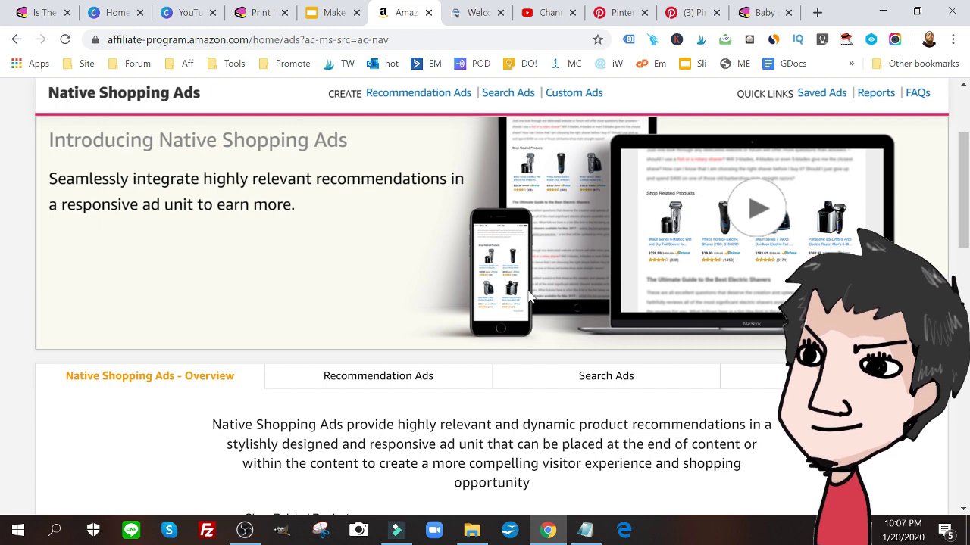
# Step: Scroll to the Shop Related Products example grid and highlight the 'Easy to implement' benefit
pyautogui.scroll(-3, 530, 297)
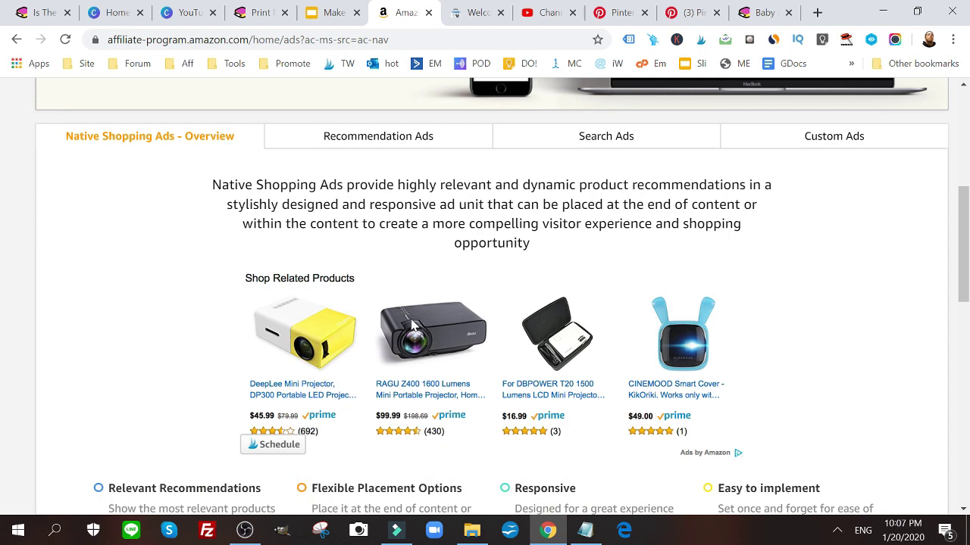
pyautogui.scroll(-1, 710, 342)
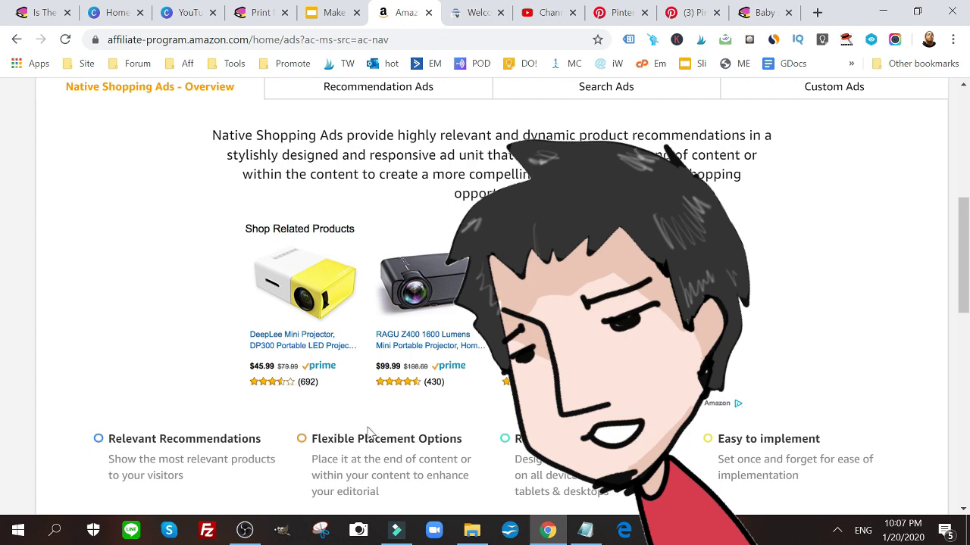
pyautogui.scroll(-2, 372, 437)
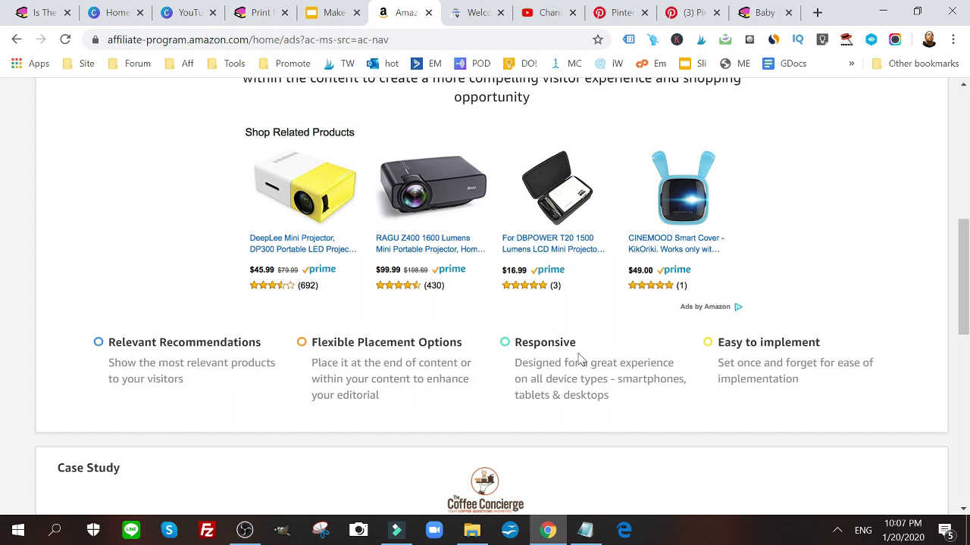
pyautogui.moveTo(717, 342); pyautogui.dragTo(816, 366)
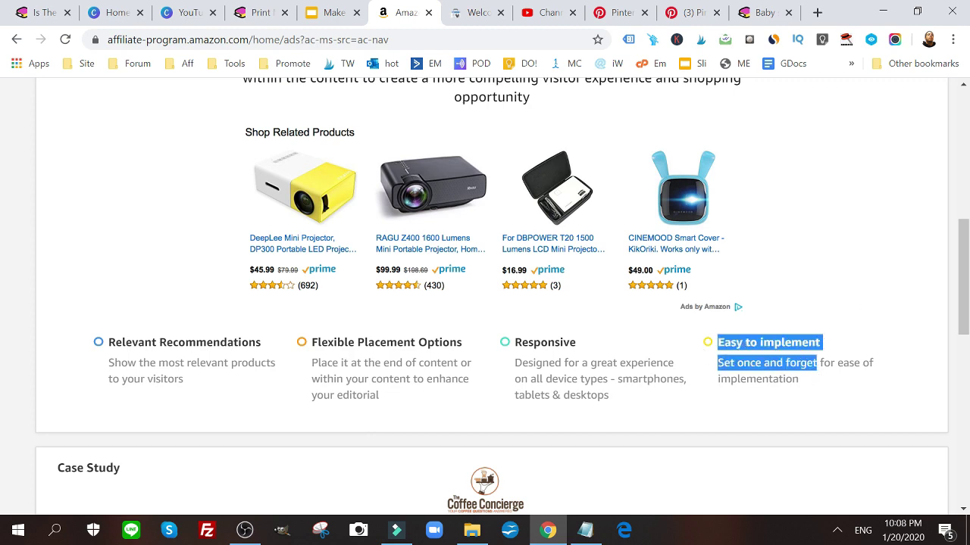
pyautogui.scroll(2, 709, 358)
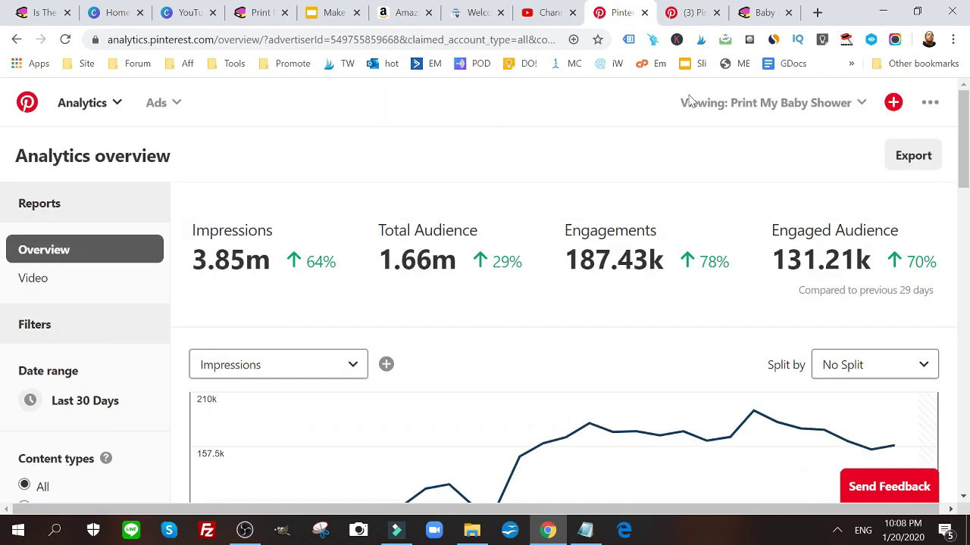
# Step: Check the YouTube Studio dashboard (6,809 subscribers), Search Console and Pinterest, then return to Amazon Native Shopping Ads
pyautogui.click(549, 12)
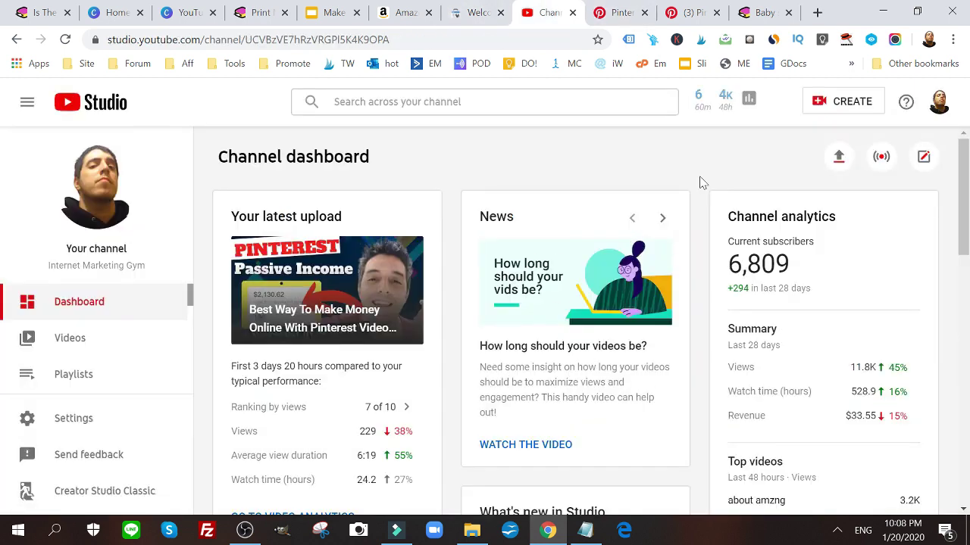
pyautogui.click(476, 12)
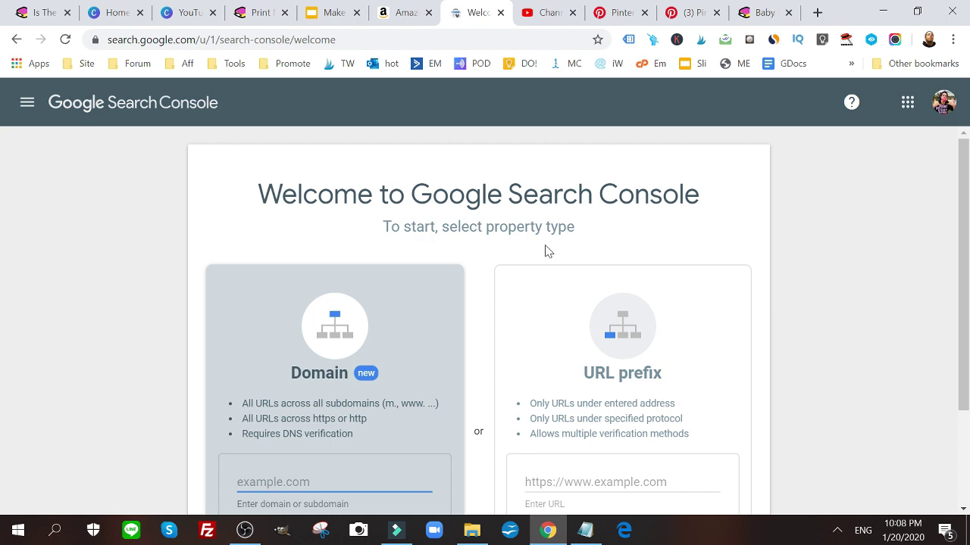
pyautogui.click(560, 13)
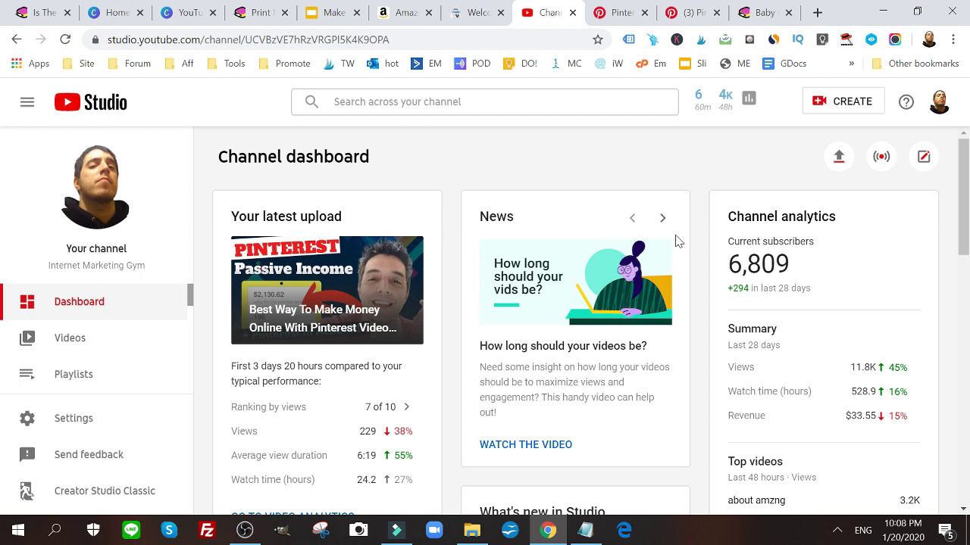
pyautogui.click(606, 9)
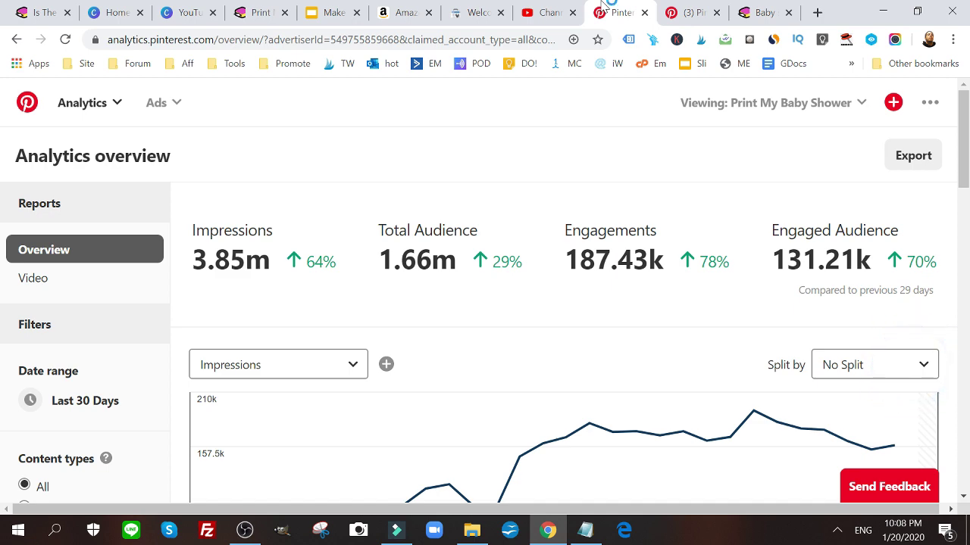
pyautogui.click(385, 8)
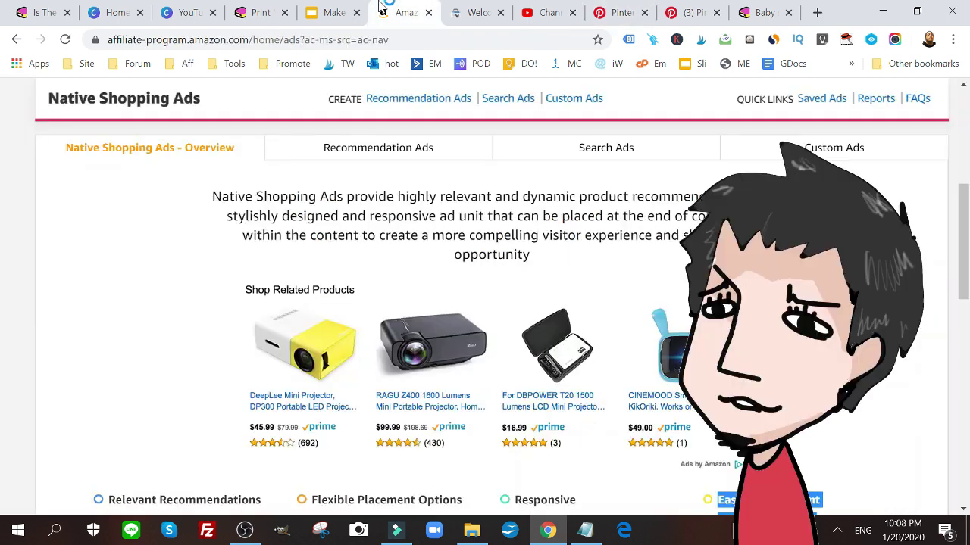
# Step: Scroll Pinterest Analytics to the Top Pins table by link clicks and preview the pin thumbnails
pyautogui.click(620, 12)
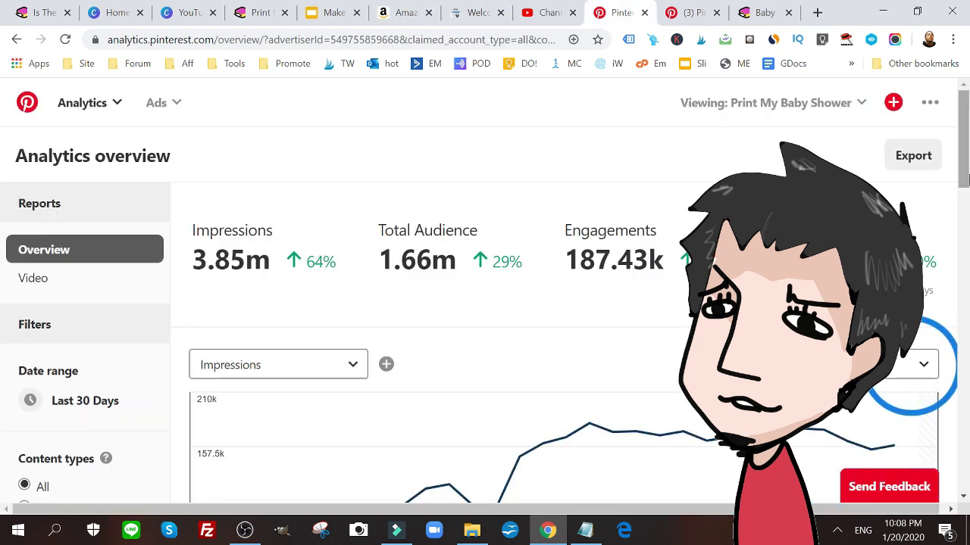
pyautogui.scroll(-1, 966, 149)
pyautogui.moveTo(967, 149); pyautogui.dragTo(963, 331)
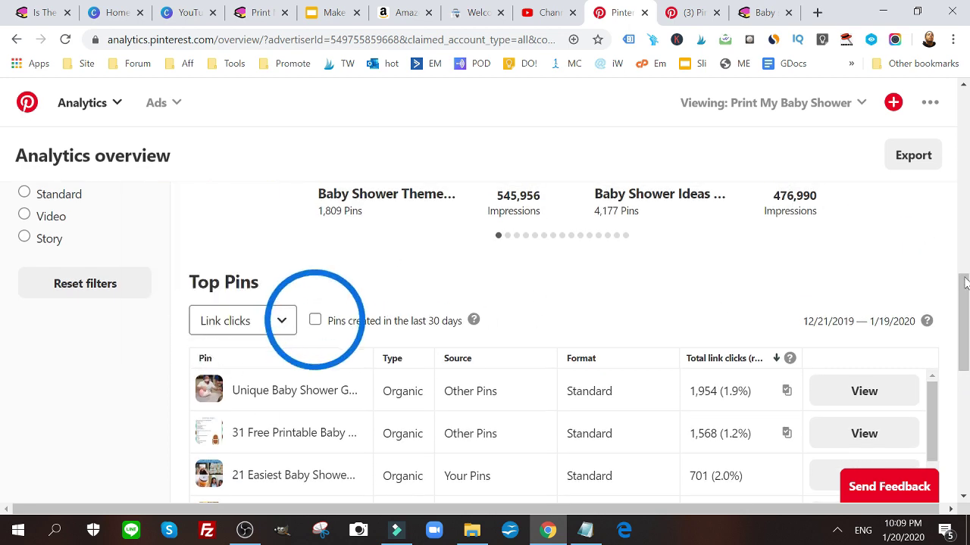
pyautogui.moveTo(966, 299); pyautogui.dragTo(964, 328)
pyautogui.moveTo(220, 253)
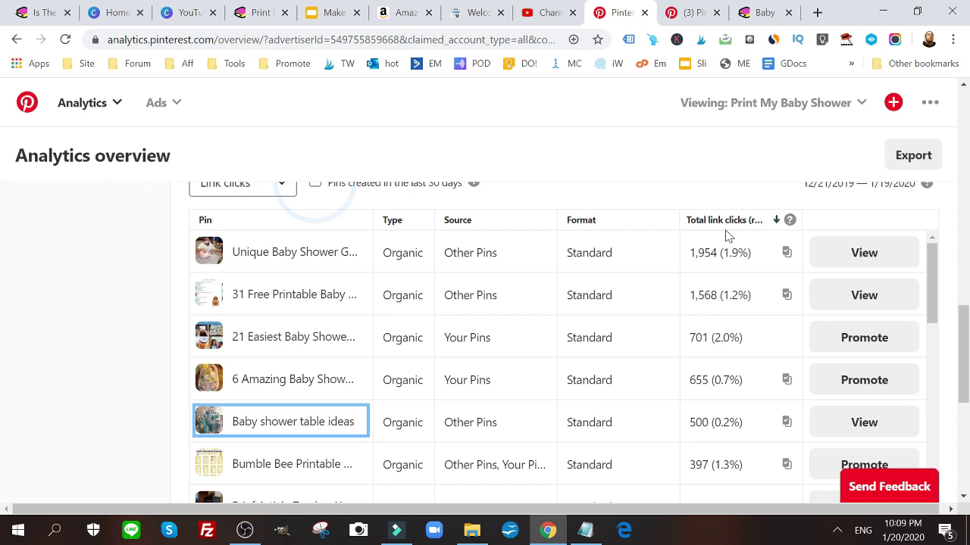
pyautogui.moveTo(964, 392); pyautogui.dragTo(964, 389)
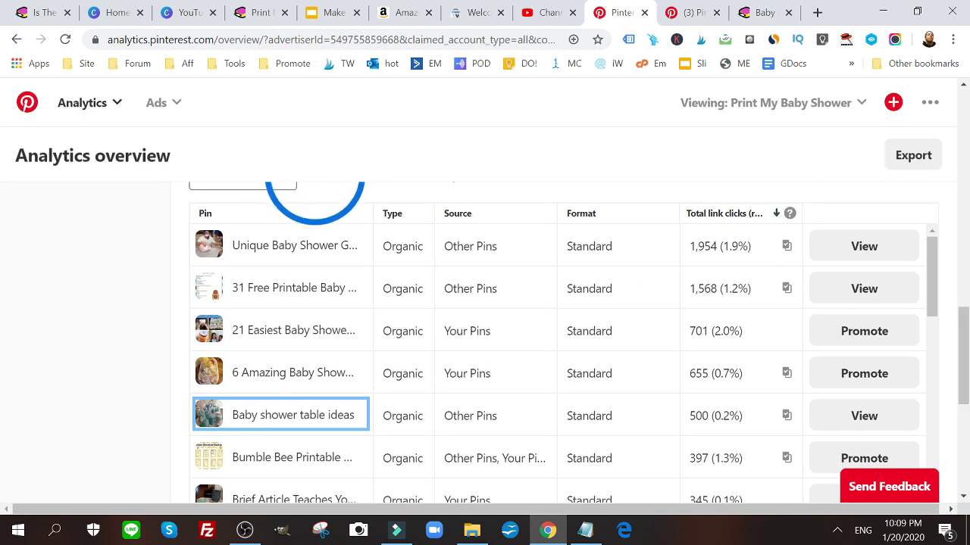
pyautogui.moveTo(208, 248)
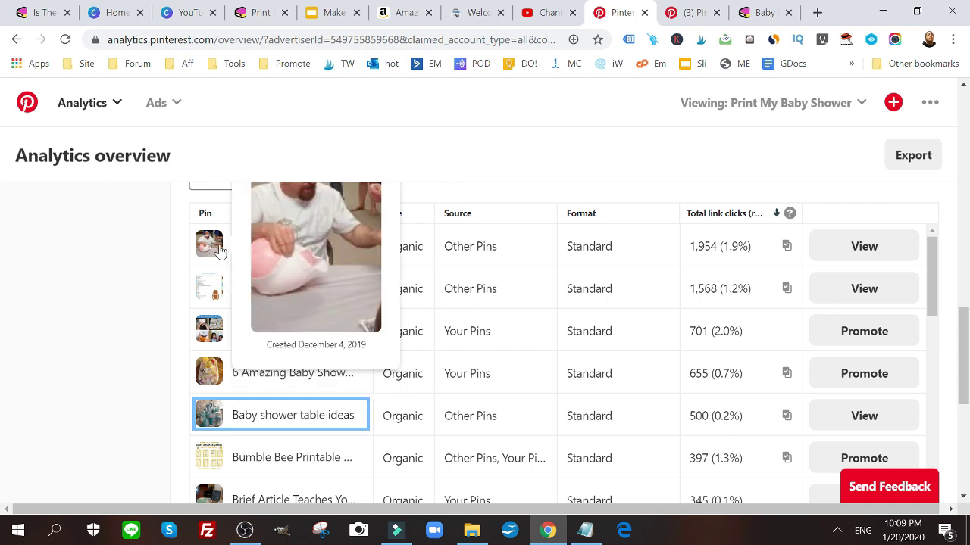
pyautogui.moveTo(213, 372)
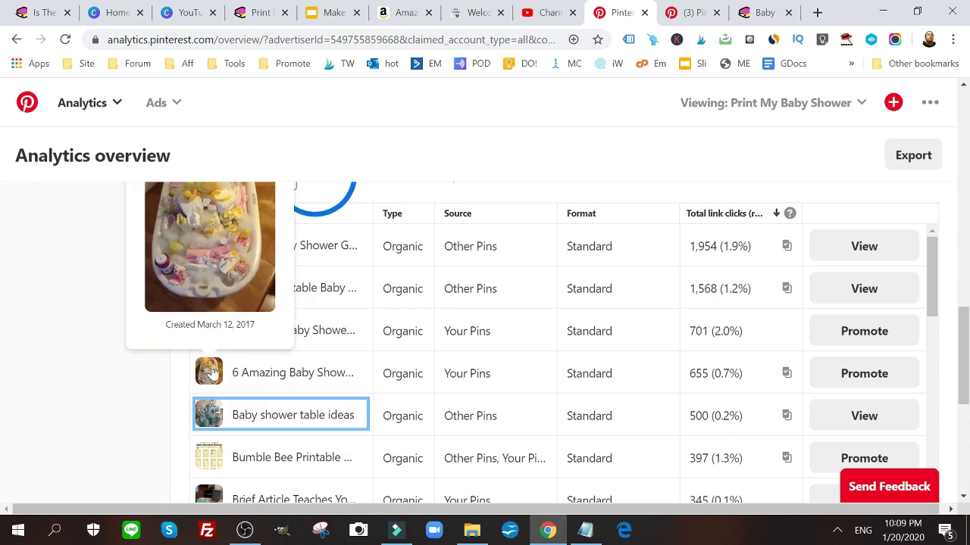
pyautogui.moveTo(241, 413)
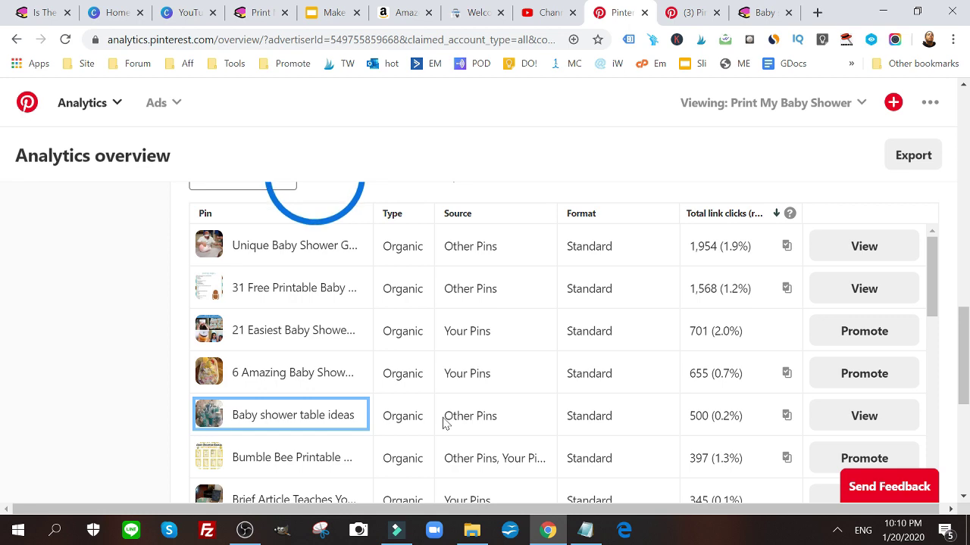
# Step: Follow the Baby shower table ideas pin to its blog post and open it in the WordPress editor
pyautogui.click(687, 14)
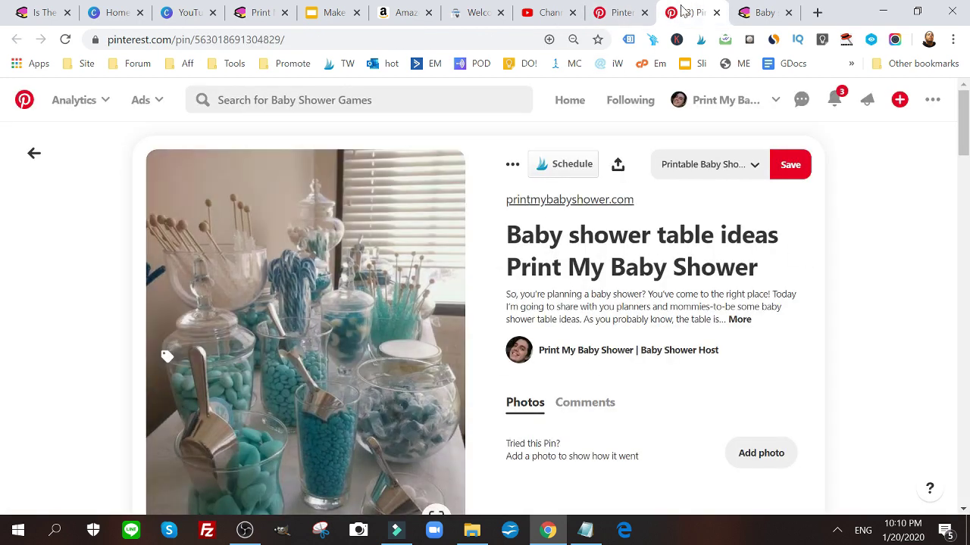
pyautogui.click(761, 12)
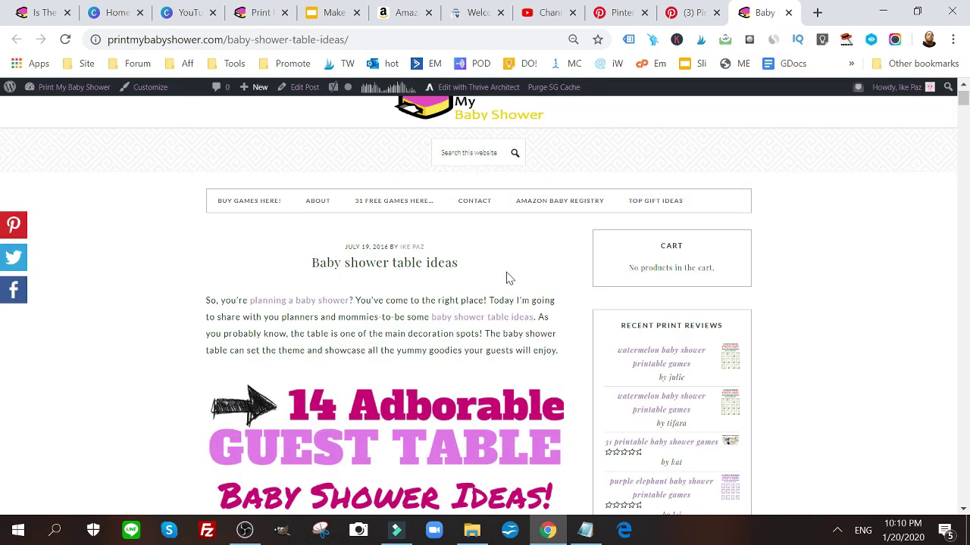
pyautogui.click(308, 97)
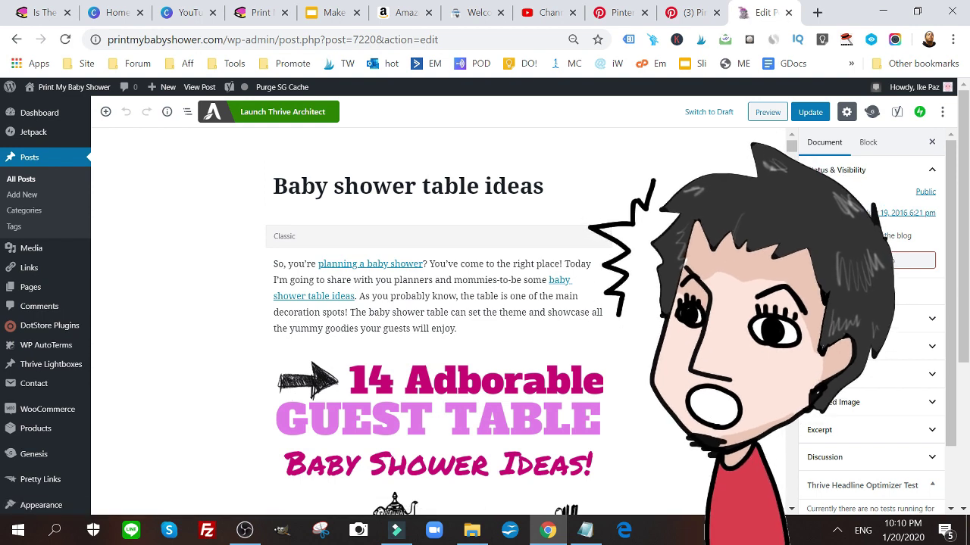
# Step: Split the post's intro into two paragraphs after the second sentence and switch to the Code Editor
pyautogui.click(438, 295)
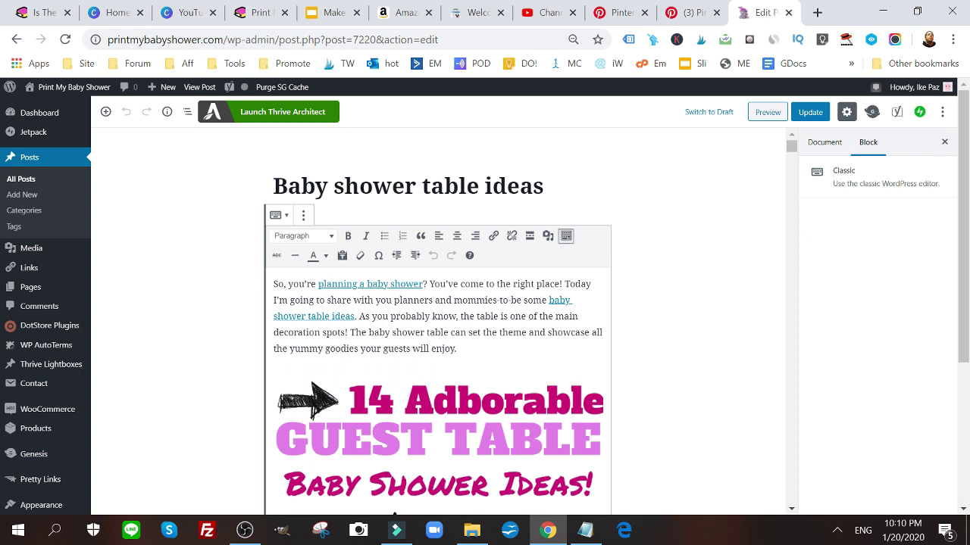
pyautogui.press('Return')
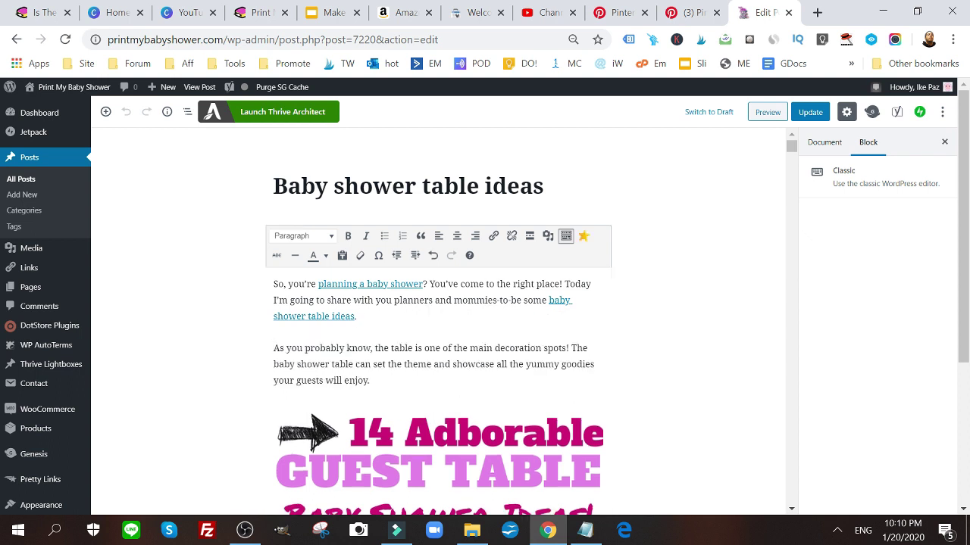
pyautogui.click(942, 111)
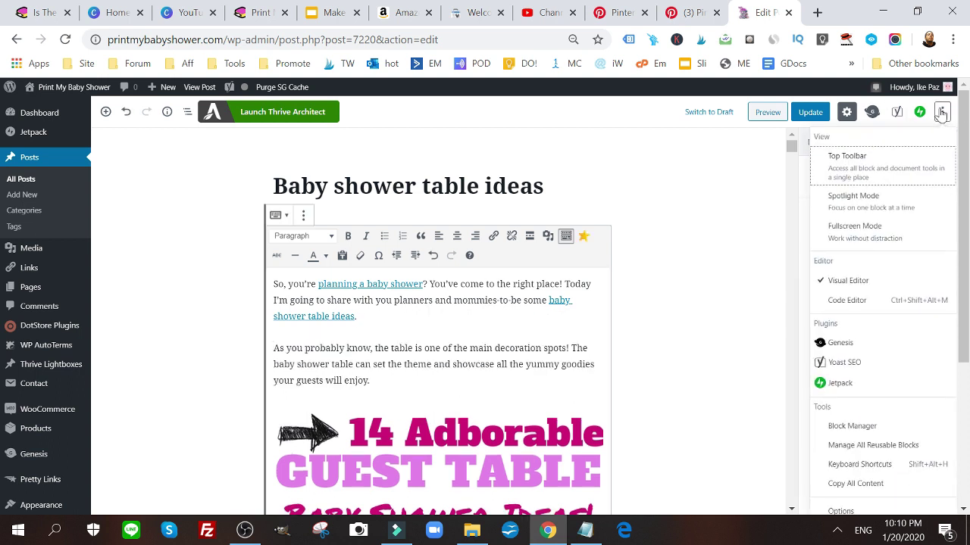
pyautogui.click(847, 301)
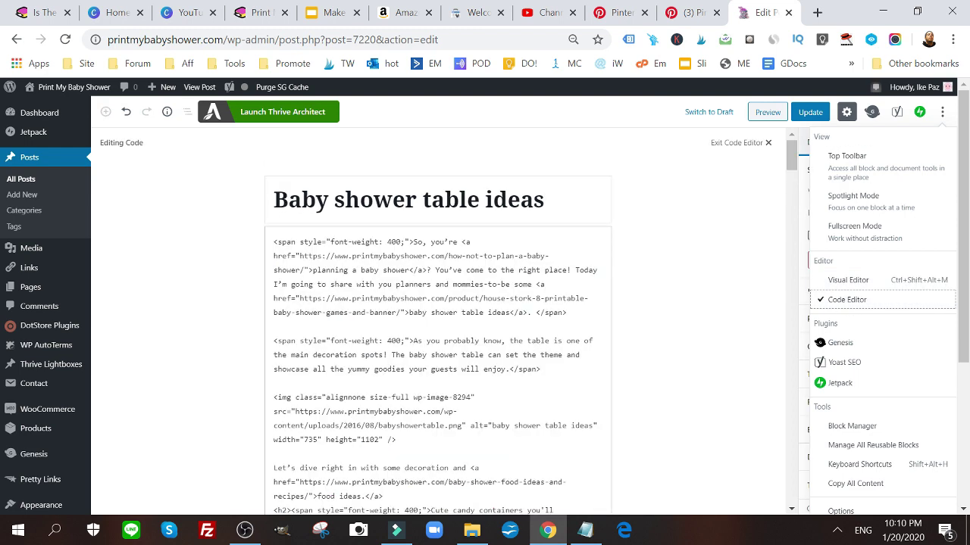
# Step: Create a new Recommendation Ad in Grid format and name it 'baby shower table'
pyautogui.click(409, 11)
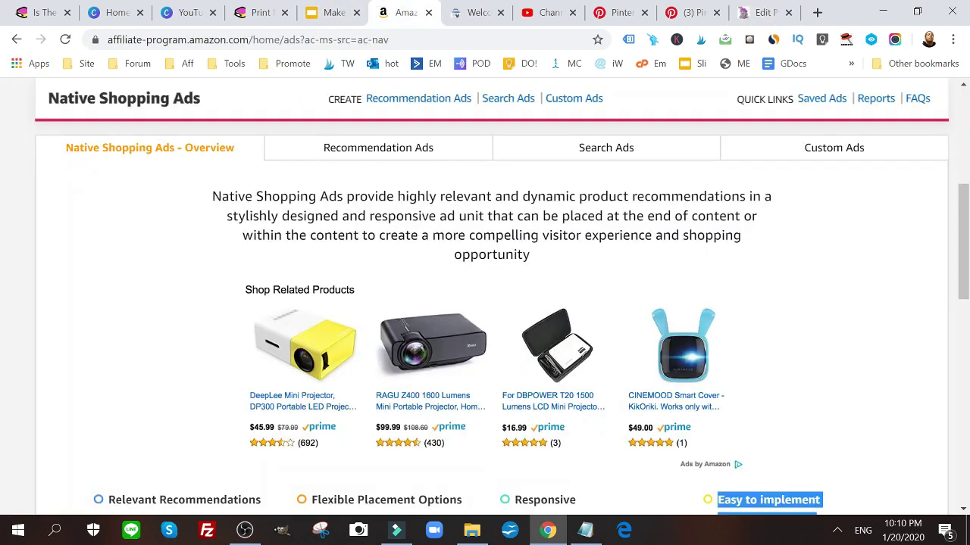
pyautogui.click(348, 161)
pyautogui.scroll(-3, 556, 386)
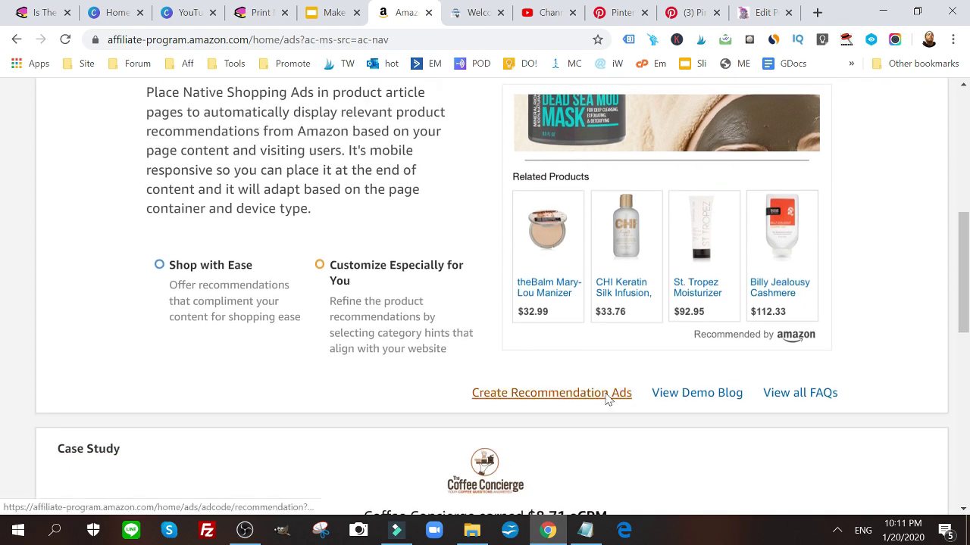
pyautogui.click(606, 393)
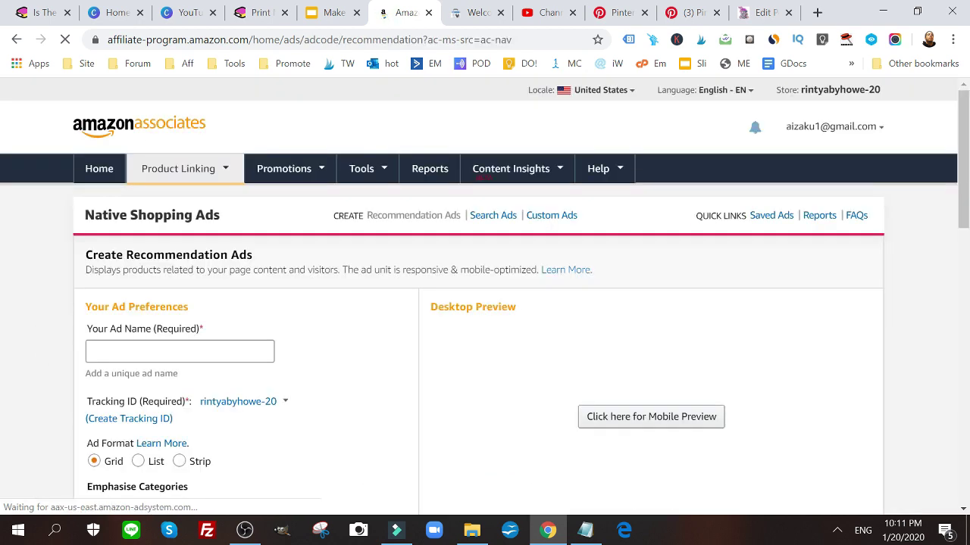
pyautogui.scroll(-3, 50, 359)
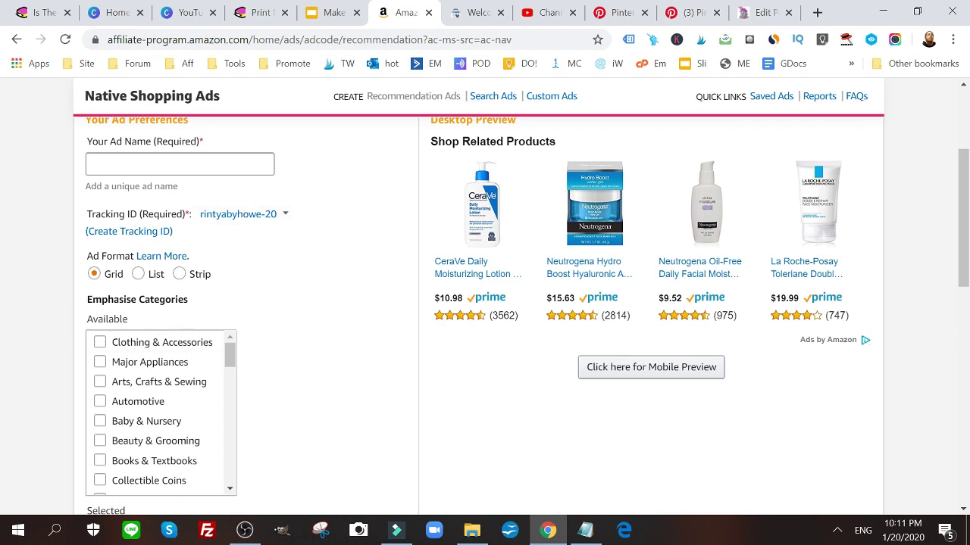
pyautogui.click(180, 164)
pyautogui.write('baby shower table')
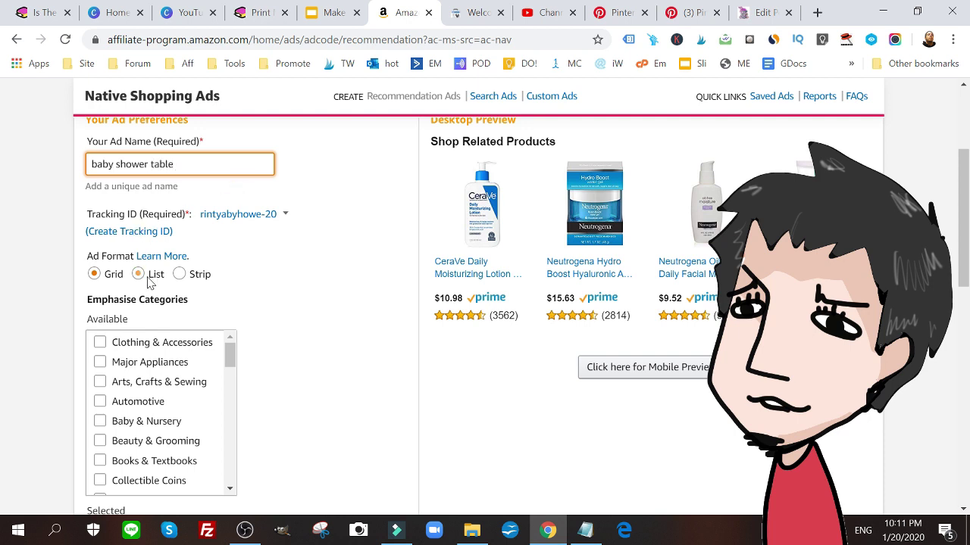
pyautogui.scroll(-1, 149, 282)
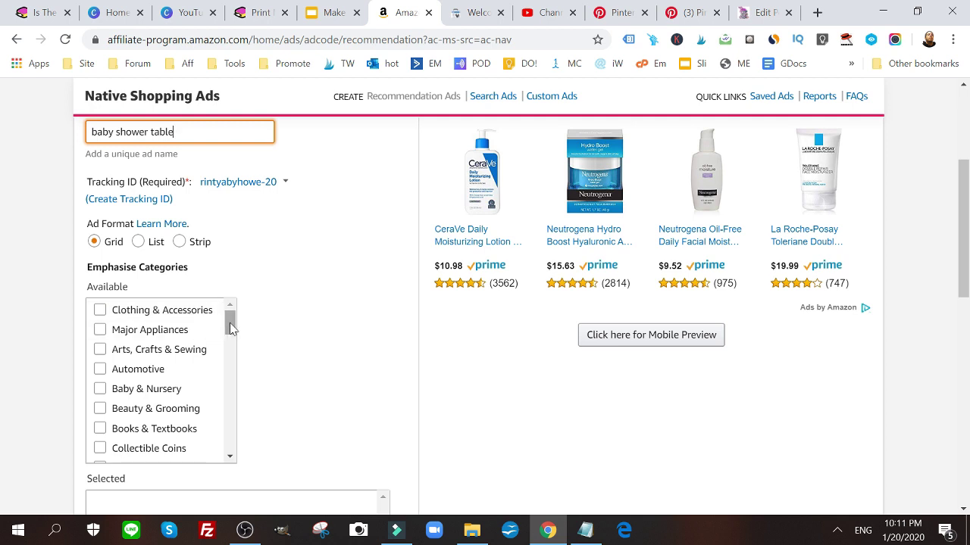
# Step: Tick Baby & Nursery under Emphasise Categories and set 'baby shower table' as the Fallbacks search keyword
pyautogui.moveTo(230, 327); pyautogui.dragTo(210, 339)
pyautogui.click(100, 327)
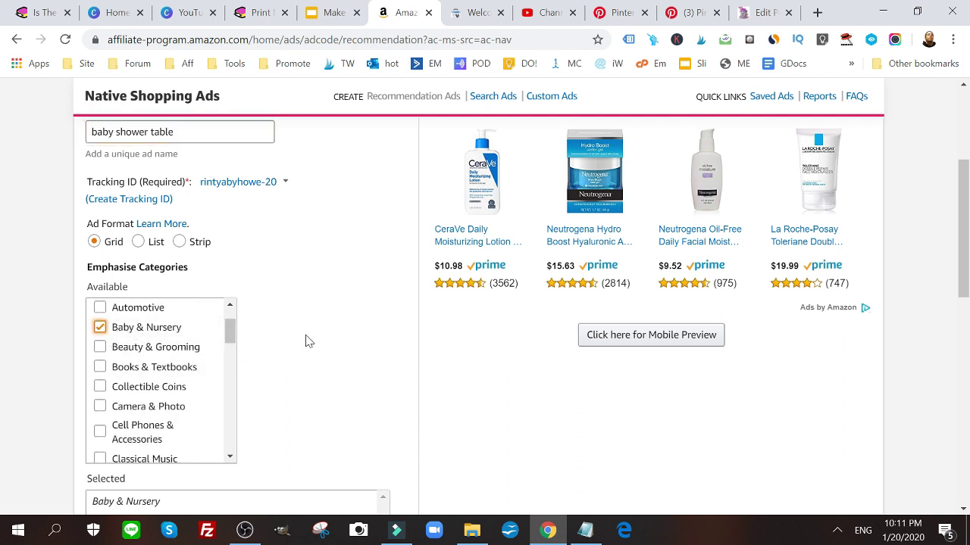
pyautogui.scroll(-3, 278, 340)
pyautogui.scroll(-3, 123, 379)
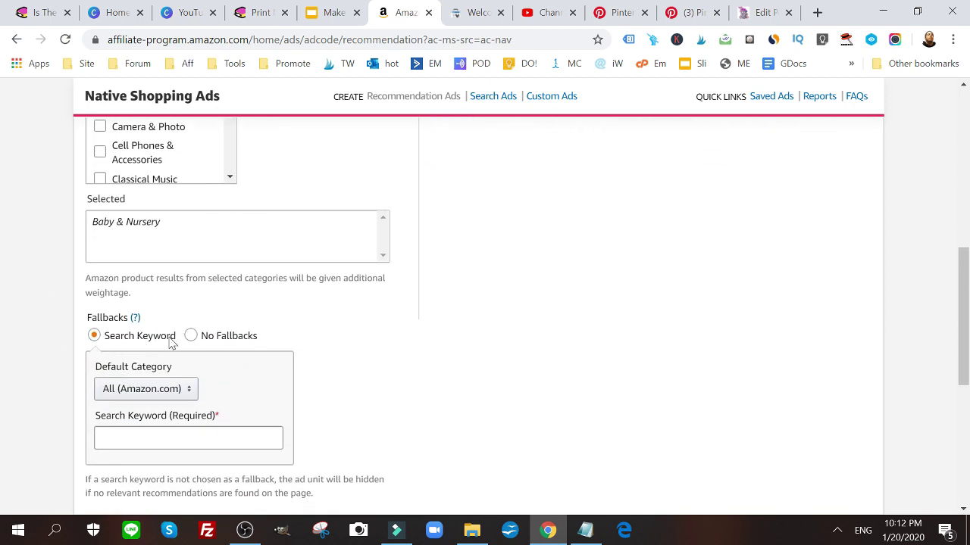
pyautogui.click(189, 438)
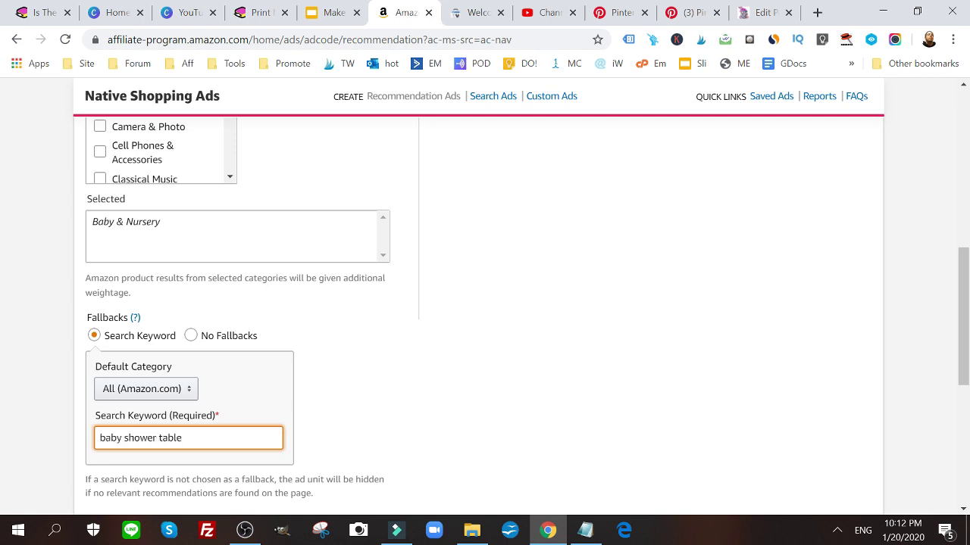
pyautogui.click(352, 431)
pyautogui.scroll(-4, 351, 431)
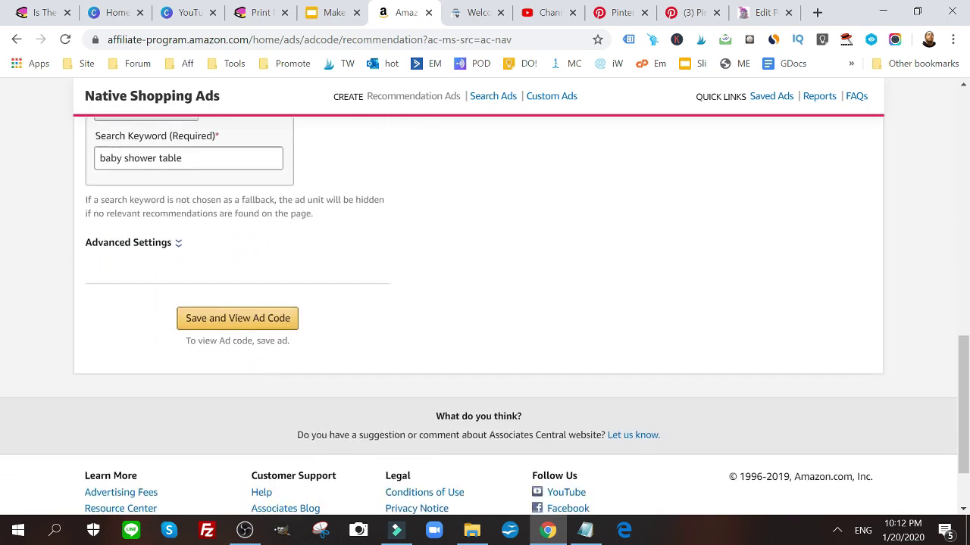
# Step: Save the baby shower table ad, copy all its generated code, and return to the WordPress post
pyautogui.click(249, 319)
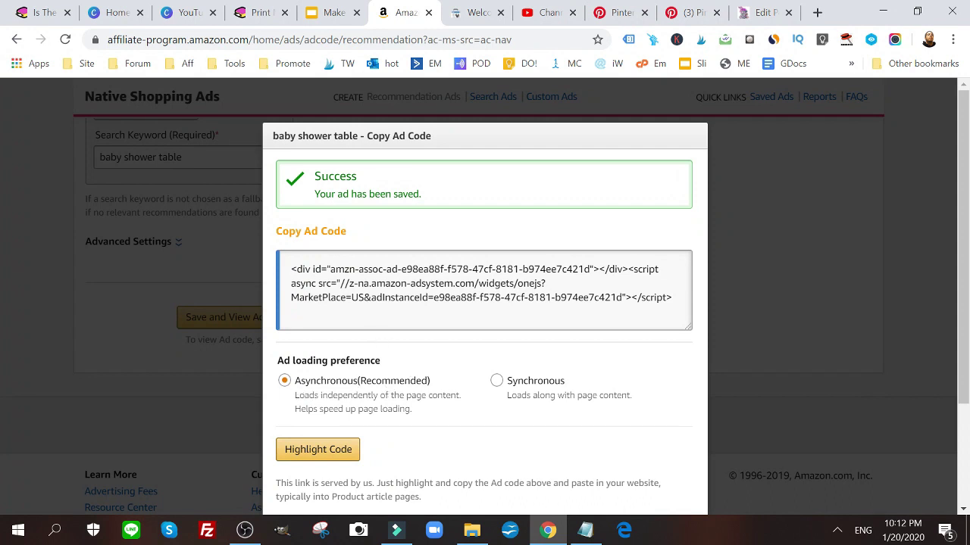
pyautogui.click(484, 303)
pyautogui.hotkey('ctrl', 'a')
pyautogui.rightClick(389, 301)
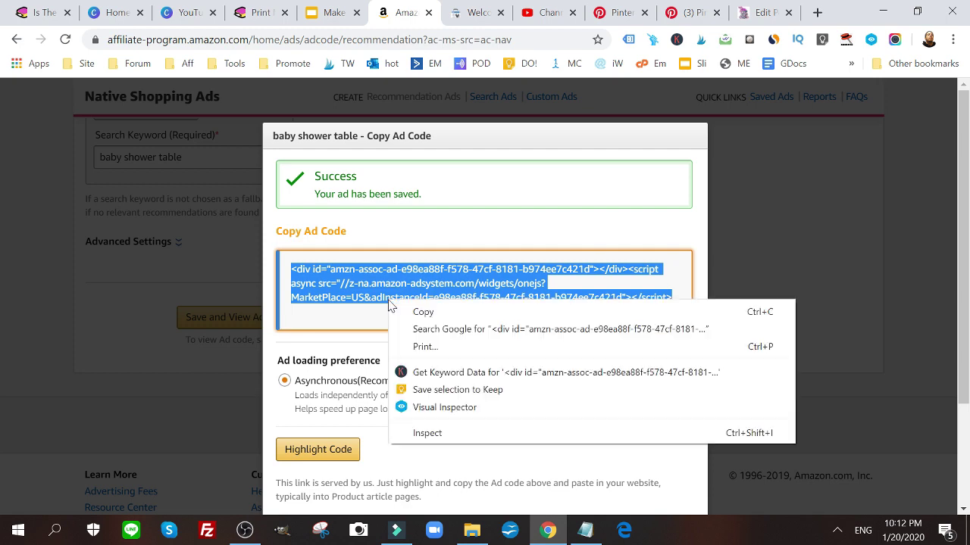
pyautogui.click(413, 312)
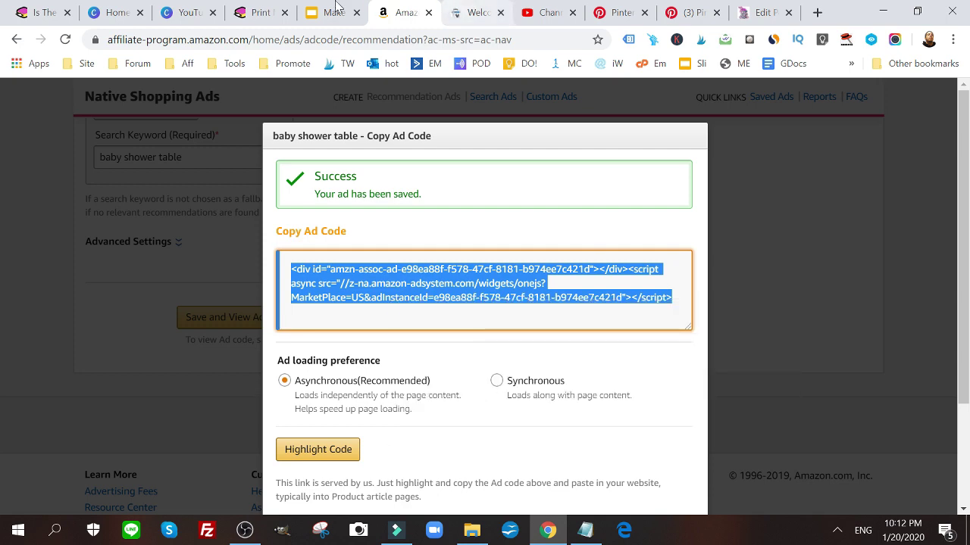
pyautogui.click(763, 12)
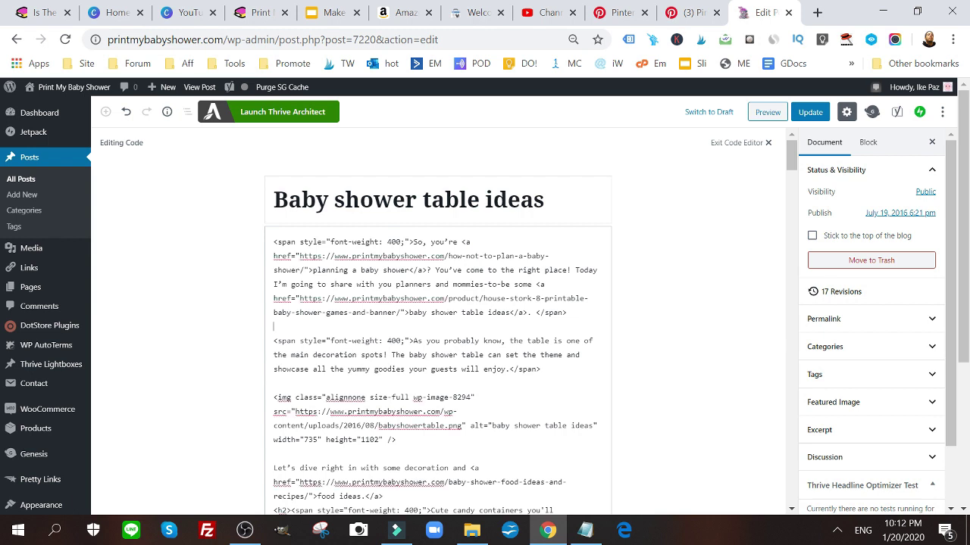
# Step: Paste the ad code after the first paragraph, update the post, switch to Visual Editor and preview it
pyautogui.hotkey('ctrl', 'v')
pyautogui.click(799, 116)
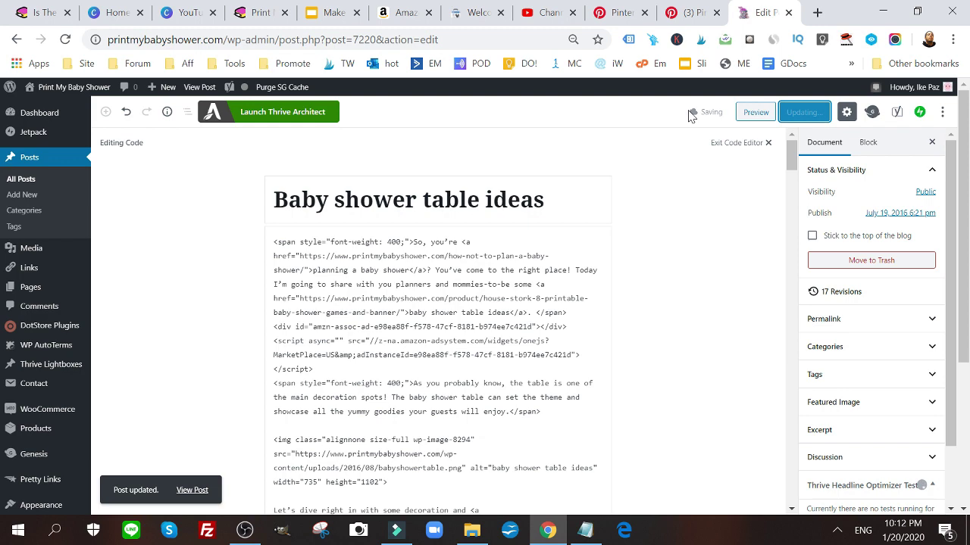
pyautogui.click(941, 112)
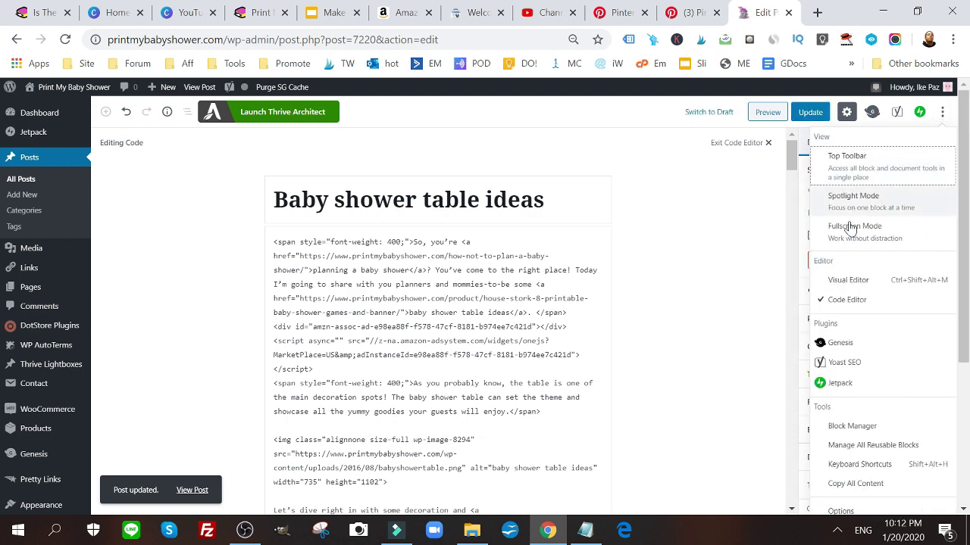
pyautogui.click(848, 280)
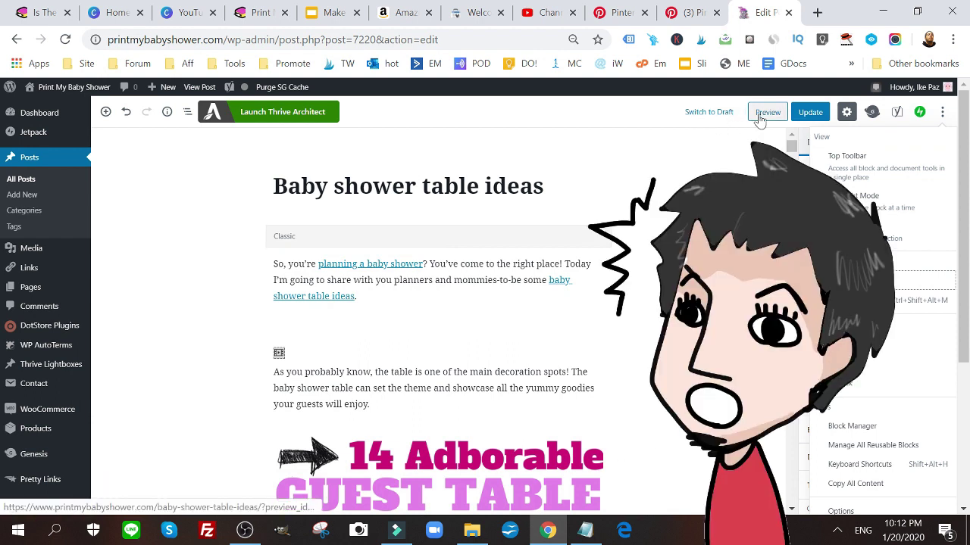
pyautogui.click(760, 115)
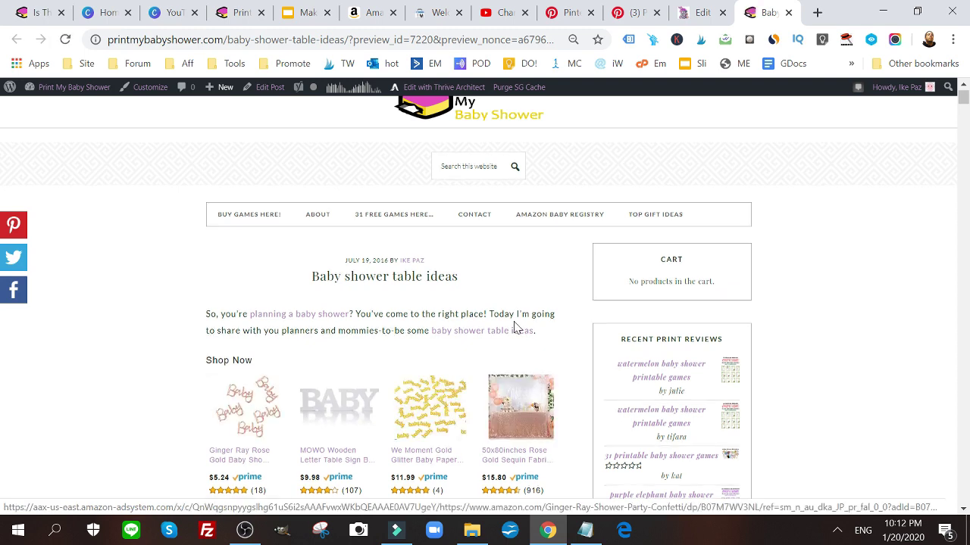
pyautogui.scroll(-2, 294, 446)
pyautogui.scroll(-2, 294, 446)
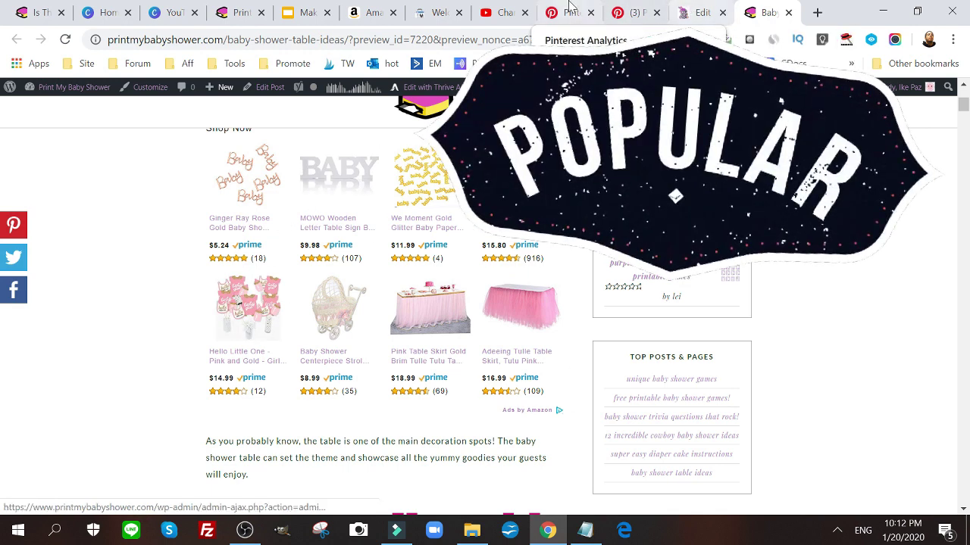
pyautogui.click(637, 12)
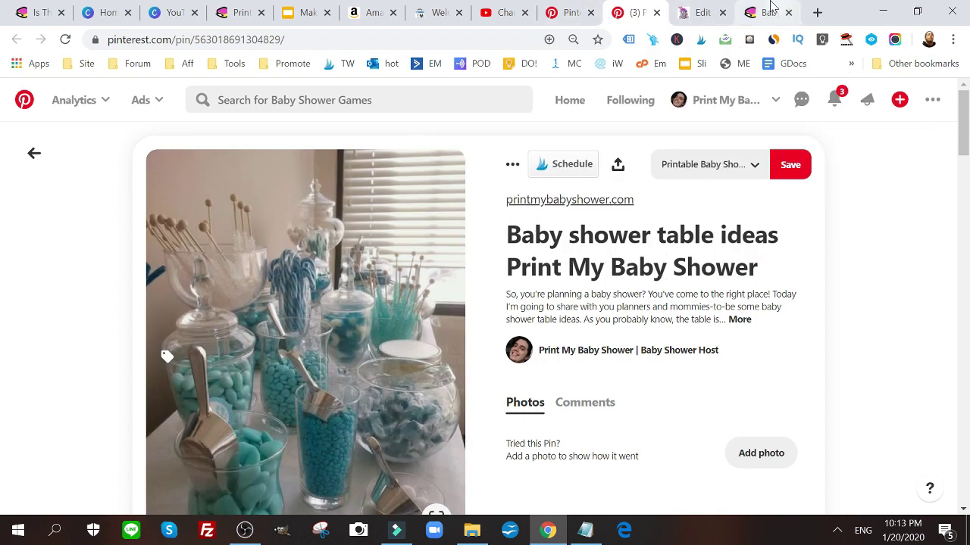
pyautogui.click(769, 9)
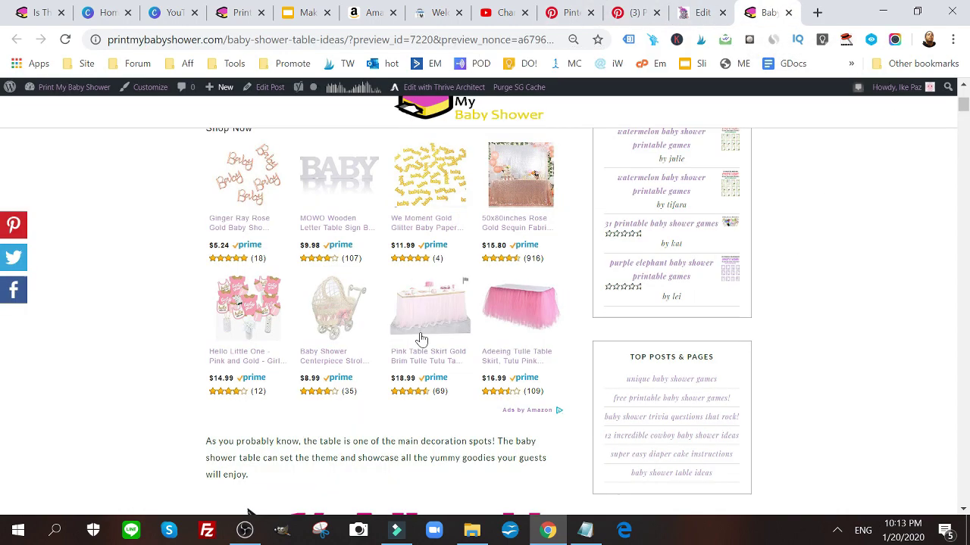
pyautogui.scroll(3, 606, 220)
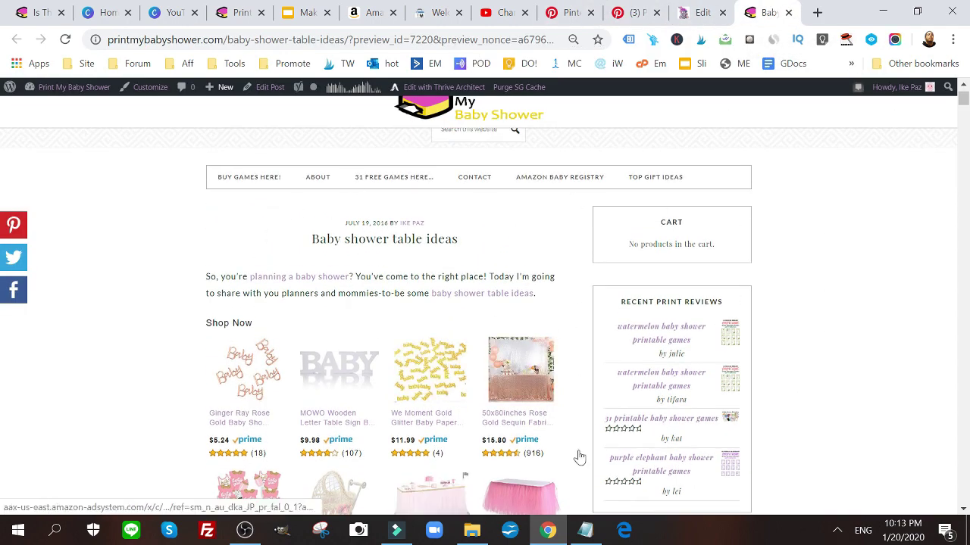
pyautogui.scroll(-4, 576, 456)
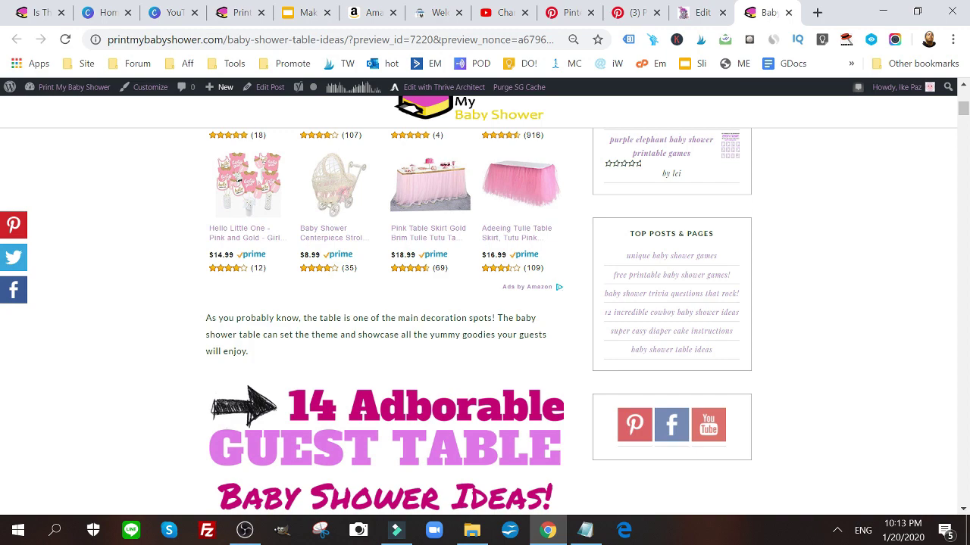
pyautogui.scroll(3, 386, 318)
pyautogui.scroll(-3, 387, 318)
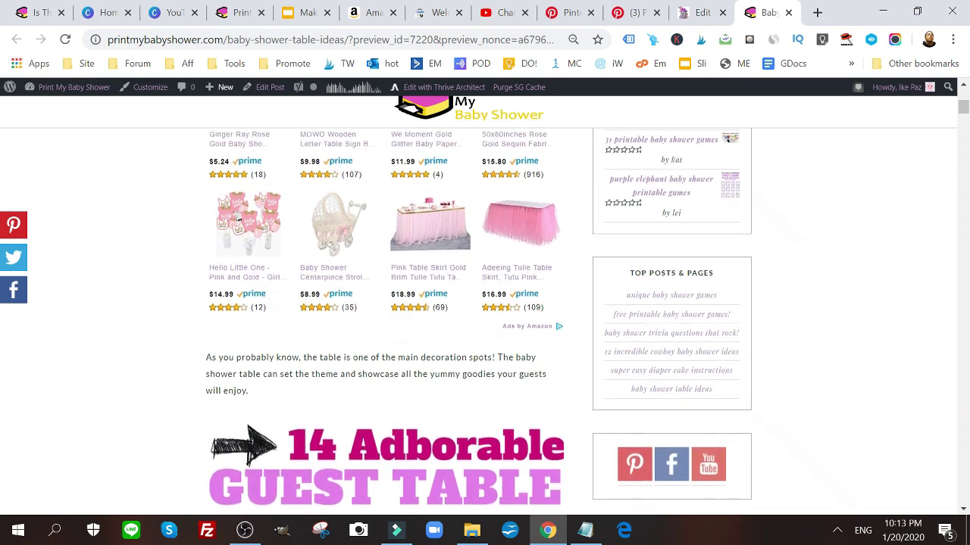
pyautogui.scroll(4, 258, 160)
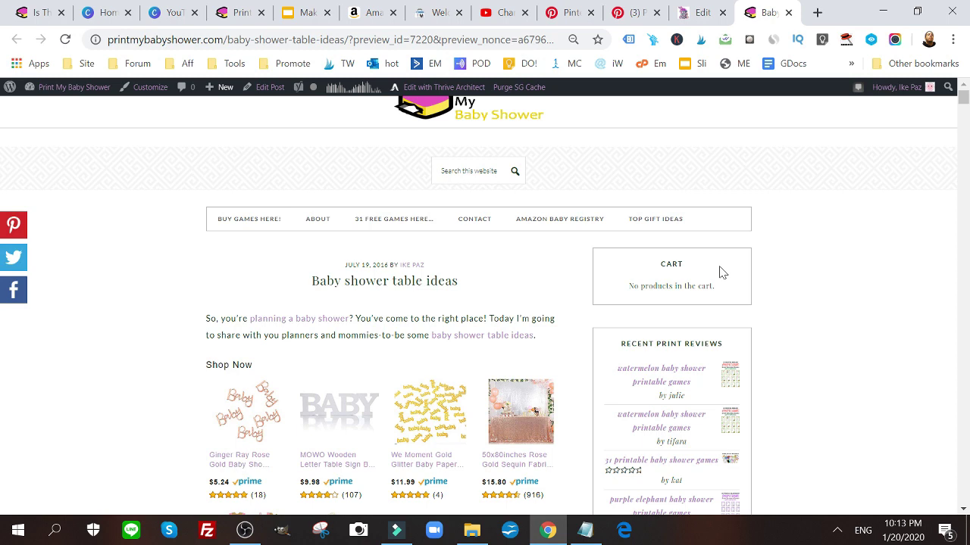
pyautogui.scroll(-3, 722, 273)
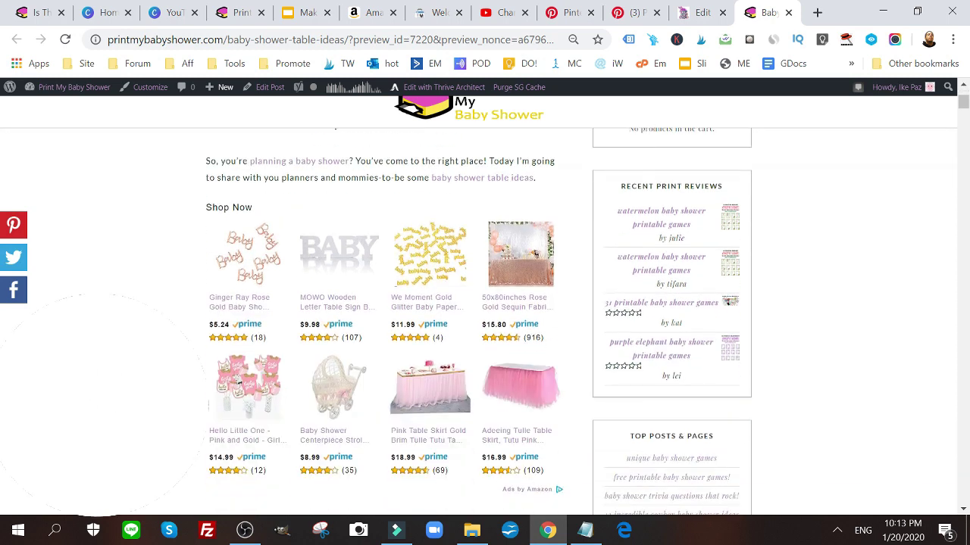
pyautogui.scroll(3, 552, 343)
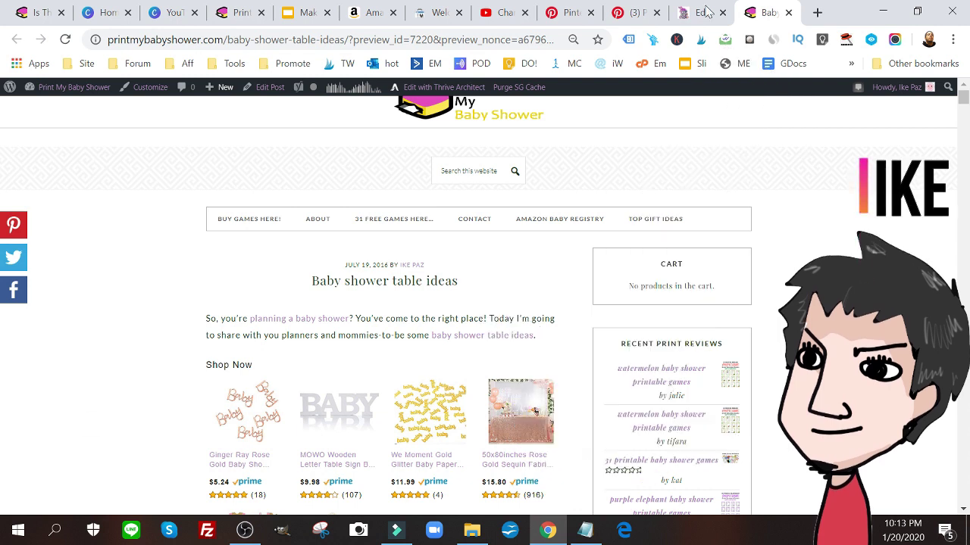
# Step: Return from the WordPress post preview to the Google Slides case-study title slide
pyautogui.click(307, 12)
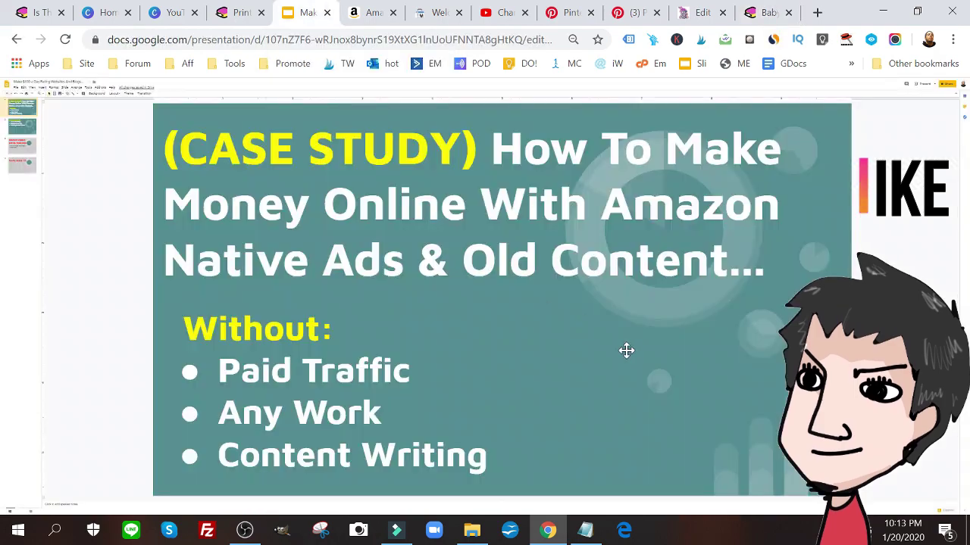